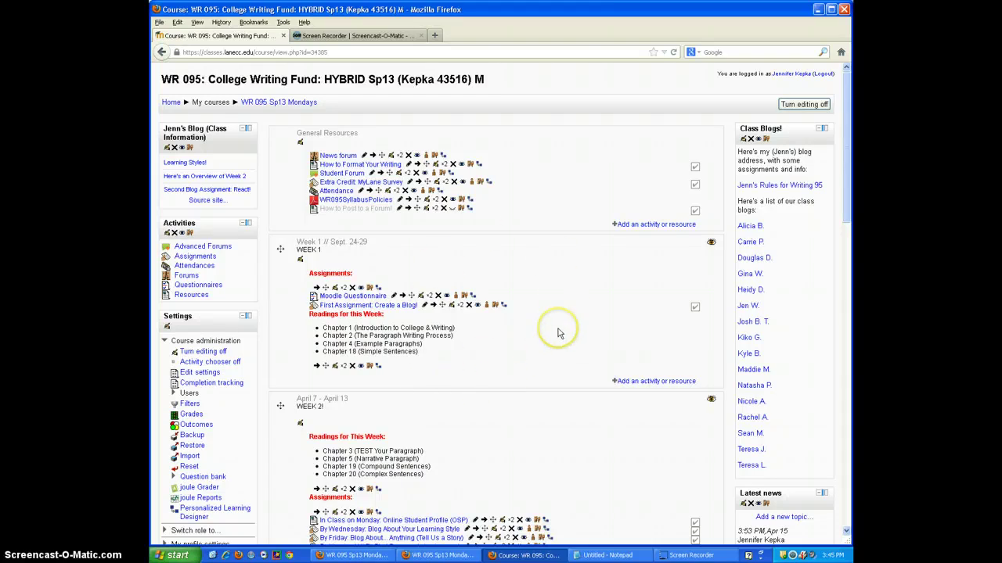
# Scroll the course page to the April 21 section and open the Peer Editing Forum for Definition/Cause and Effect Paragraph
pyautogui.scroll(-2, 557, 333)
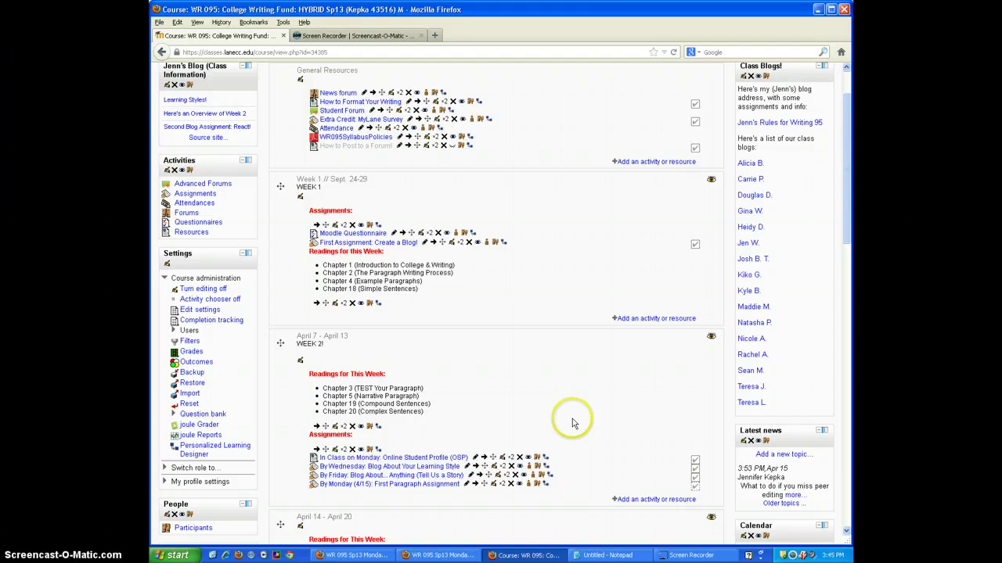
pyautogui.scroll(-8, 572, 423)
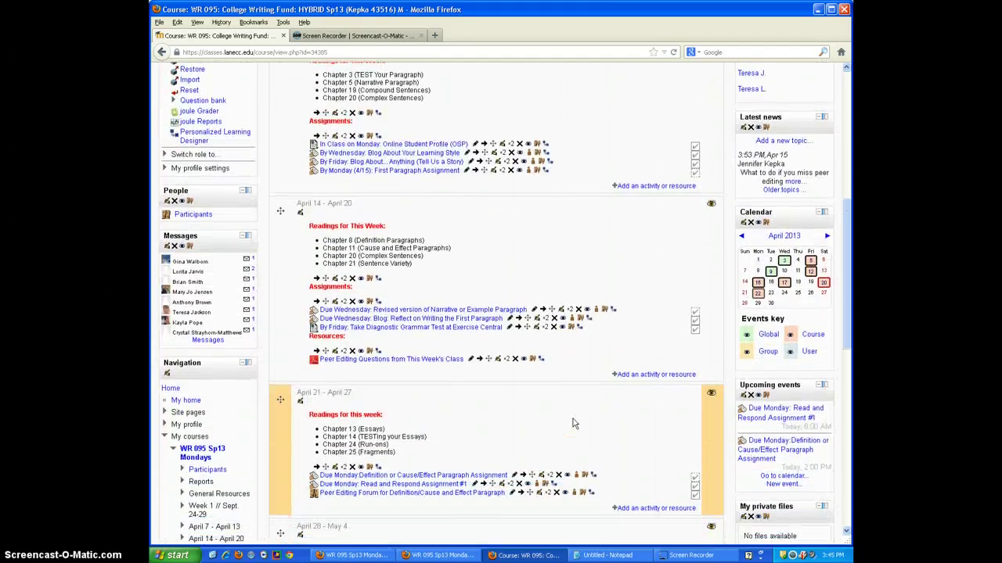
pyautogui.scroll(-4, 572, 423)
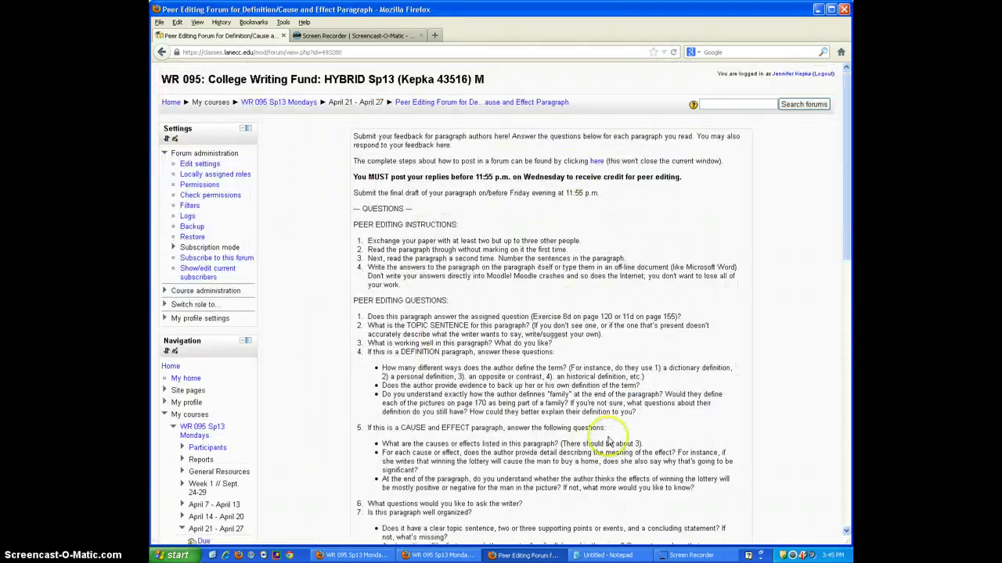
# Start a new discussion topic and bring its empty Subject and Message fields into view
pyautogui.scroll(-7, 576, 394)
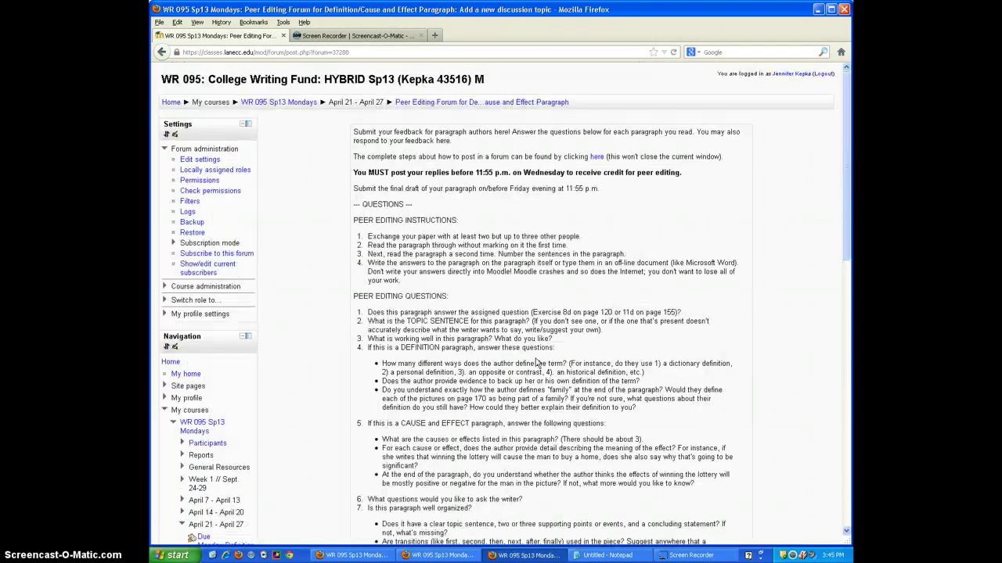
pyautogui.scroll(-5, 532, 383)
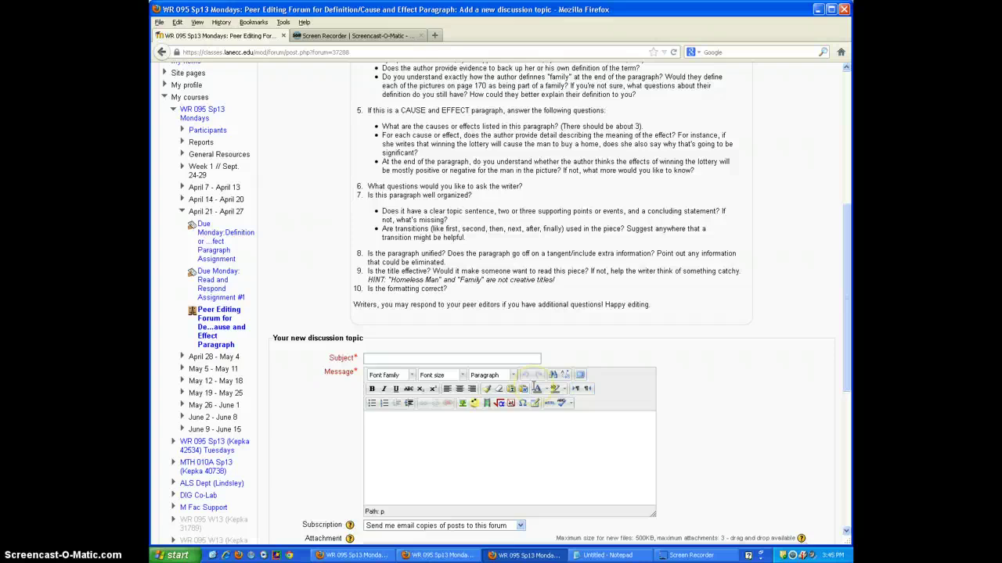
# Enter a 'Feedback for' subject naming the classmate and a short message praising their work
pyautogui.click(397, 357)
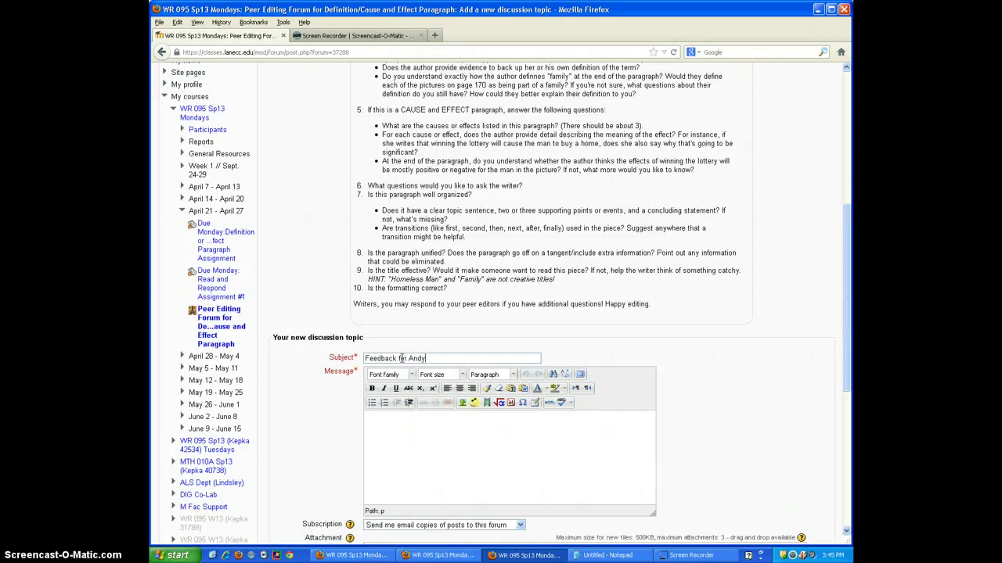
pyautogui.click(376, 438)
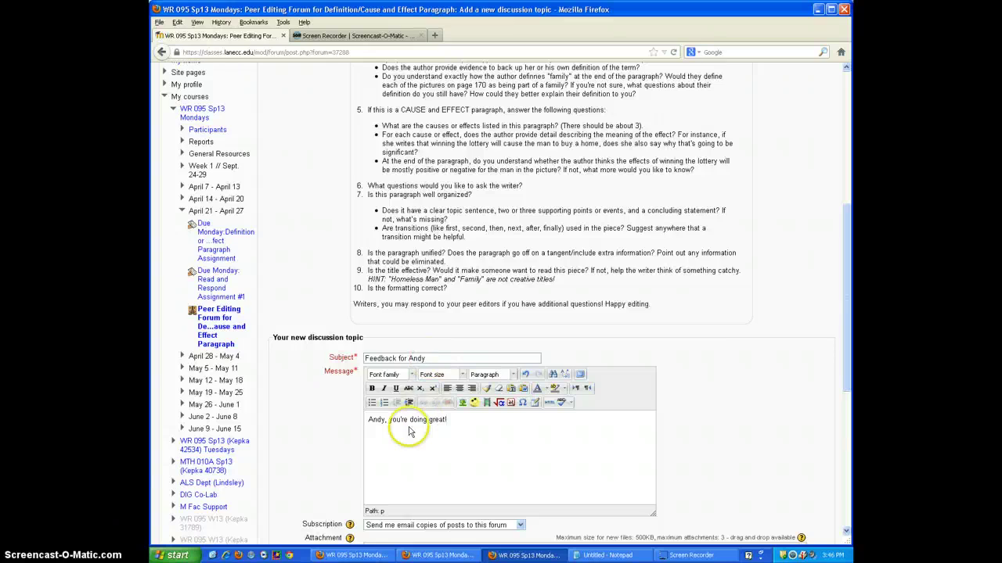
pyautogui.scroll(-4, 399, 430)
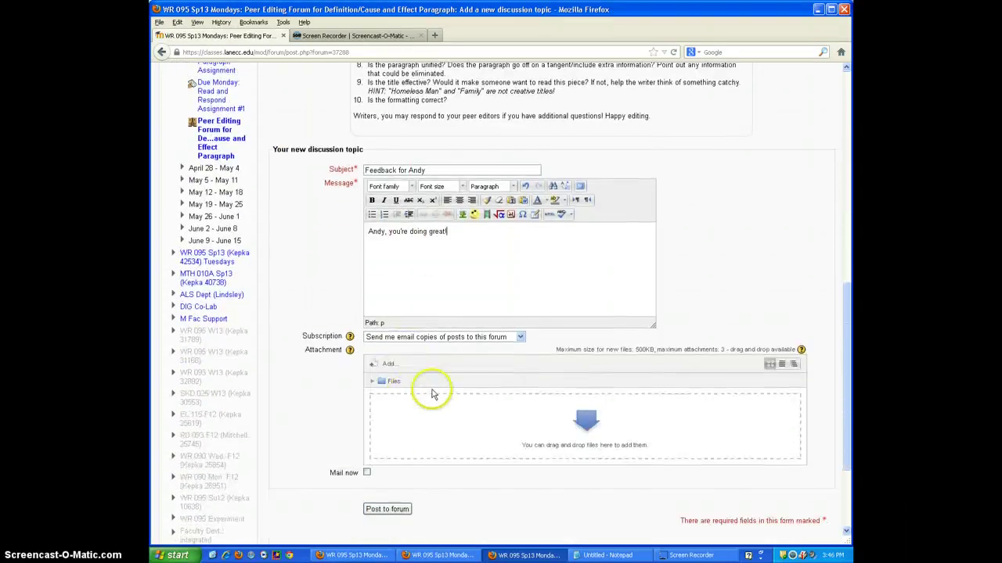
# Set subscription to 'I don't want email copies of posts to this forum', adding no attachment
pyautogui.click(381, 338)
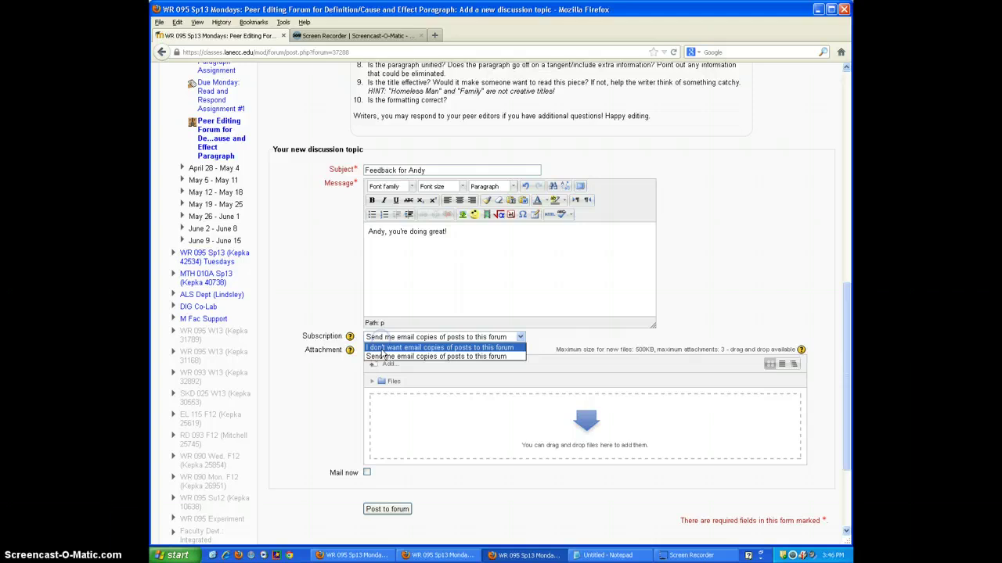
pyautogui.click(382, 349)
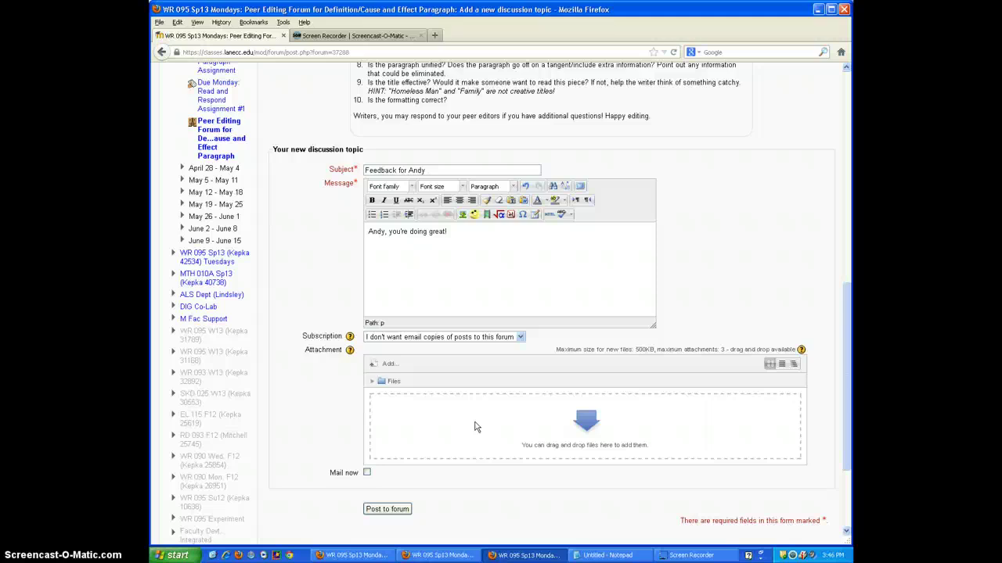
pyautogui.click(391, 366)
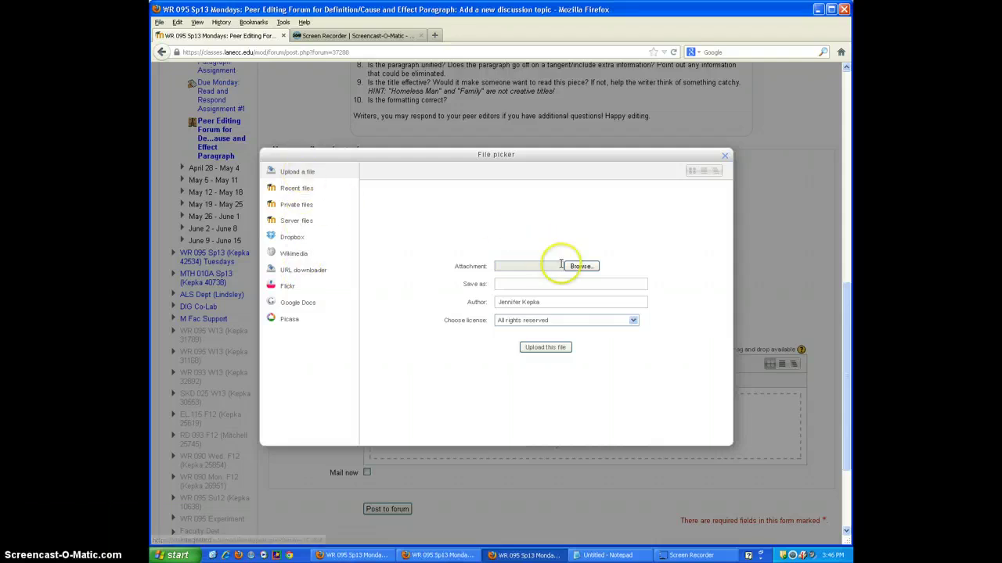
pyautogui.click(725, 155)
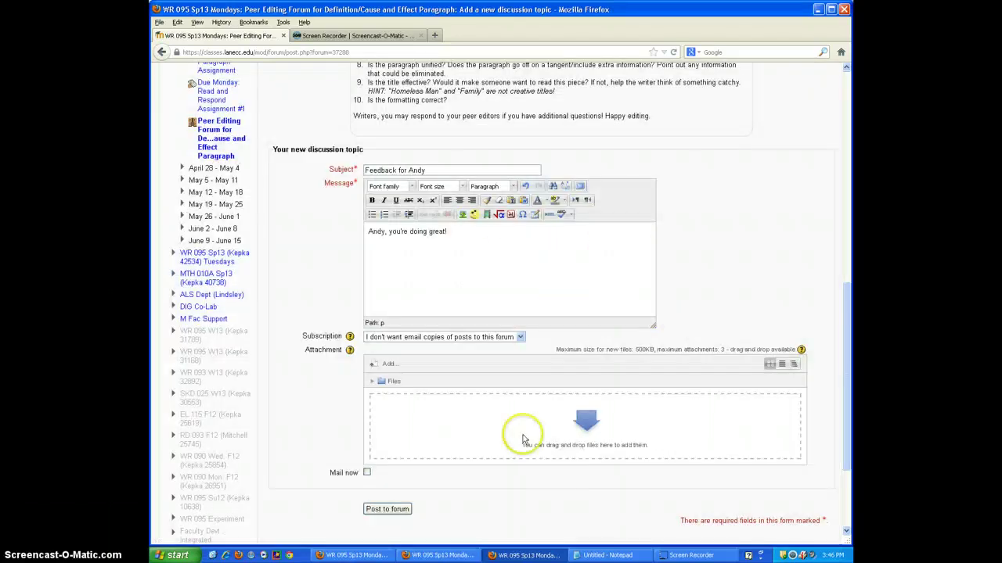
pyautogui.click(550, 440)
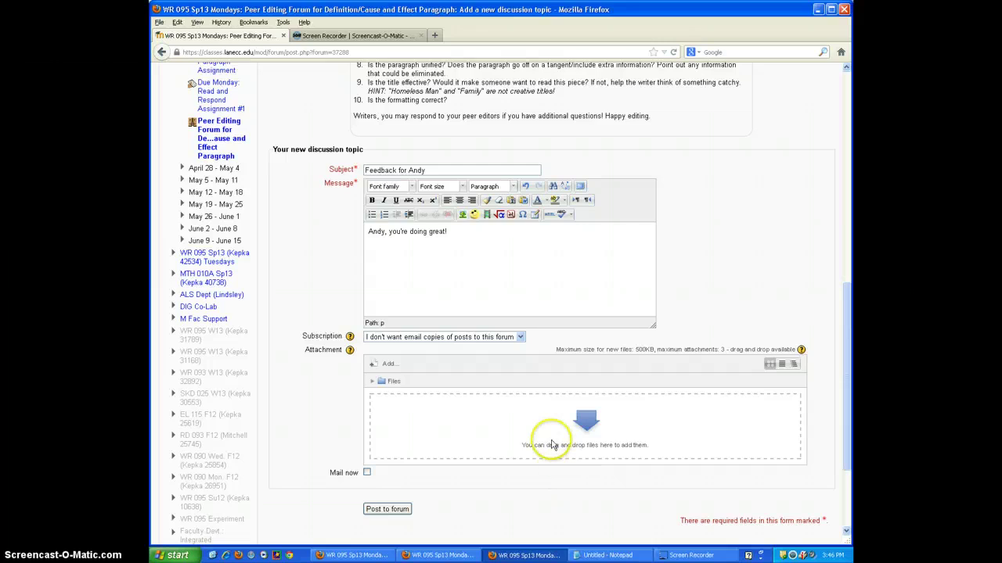
pyautogui.click(367, 473)
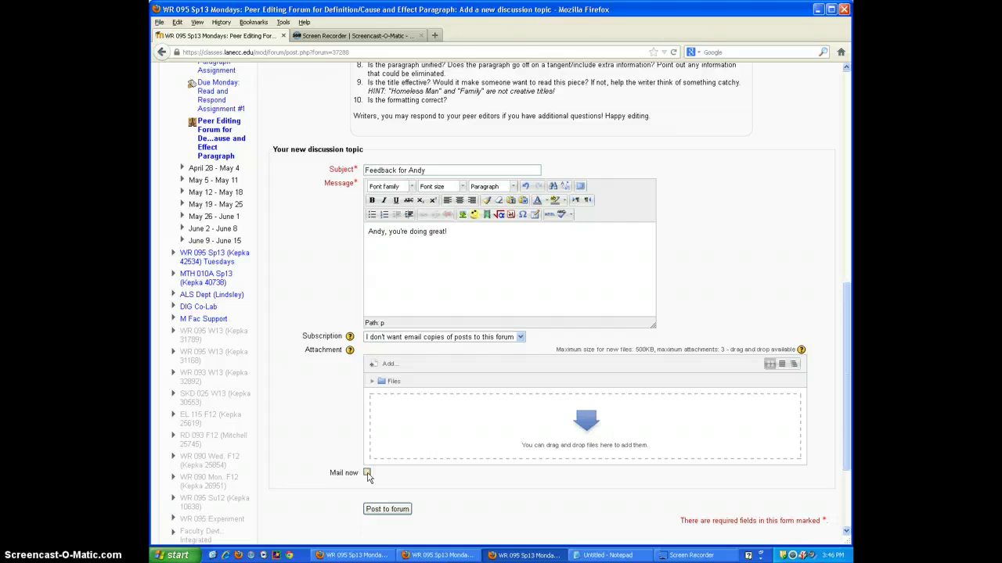
# Post the discussion and check it appears in the forum's discussion list with 0 replies
pyautogui.click(388, 509)
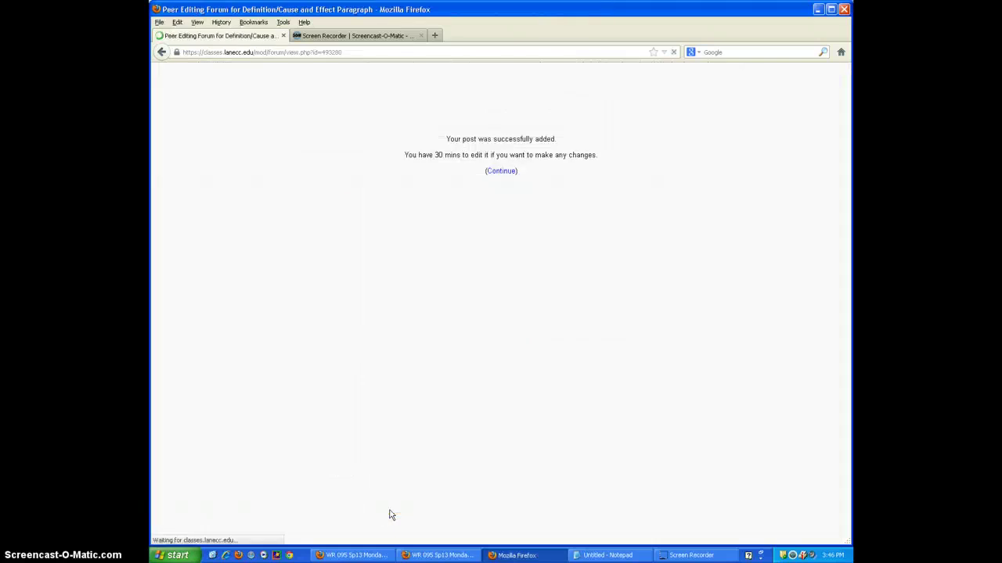
pyautogui.click(473, 447)
pyautogui.scroll(-8, 473, 442)
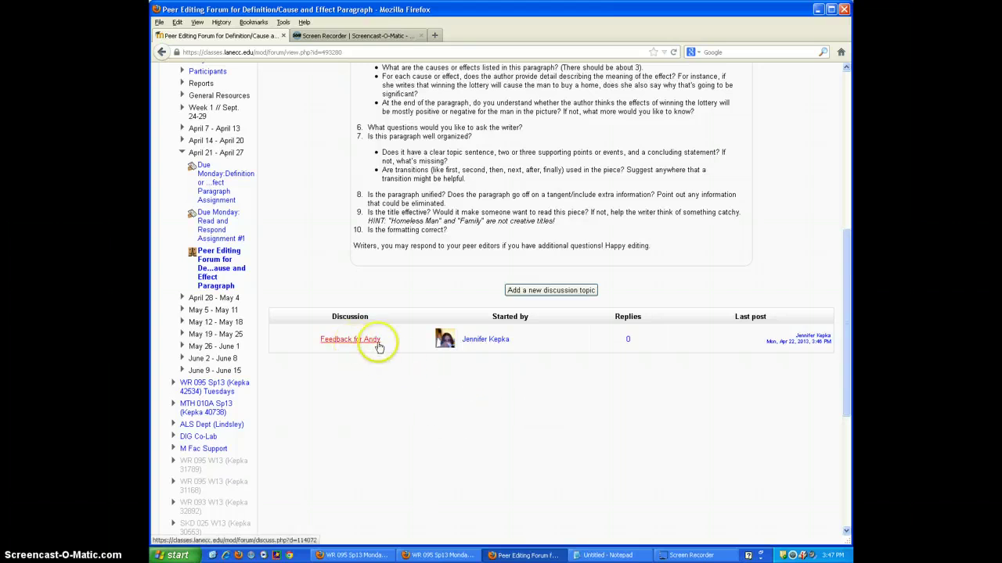
# Reply to the feedback discussion with the message 'This is a sample of a reply.'
pyautogui.click(379, 343)
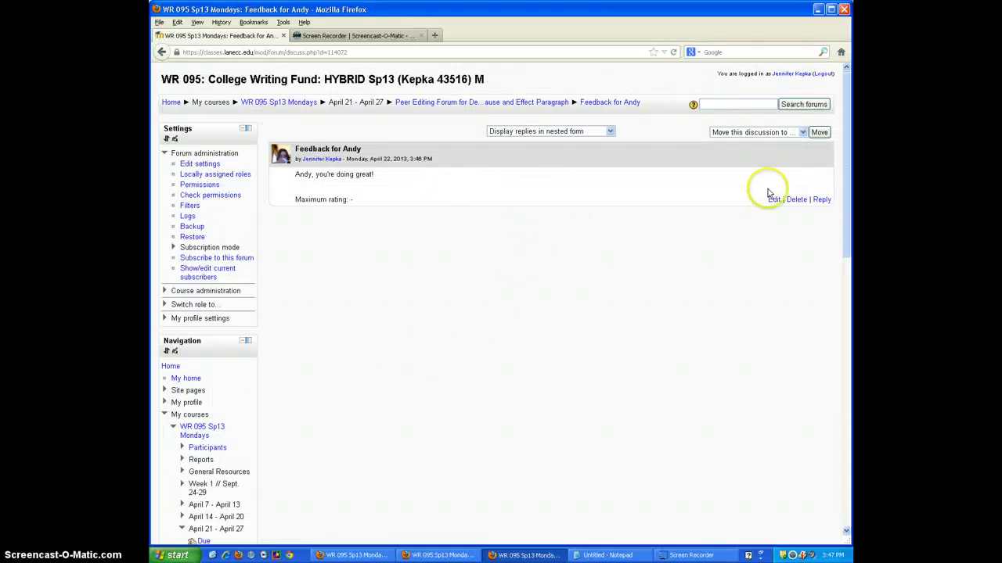
pyautogui.click(820, 200)
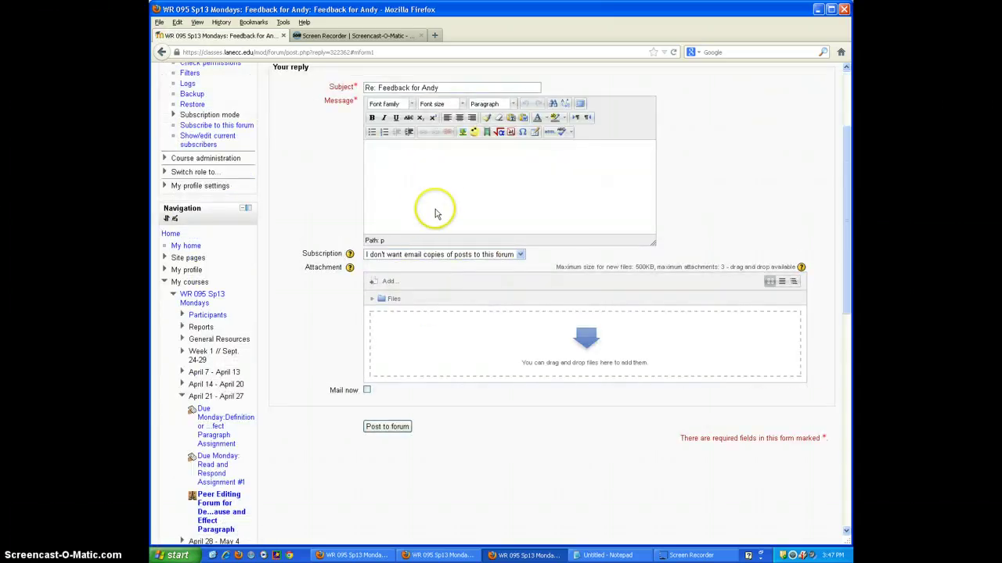
pyautogui.click(427, 172)
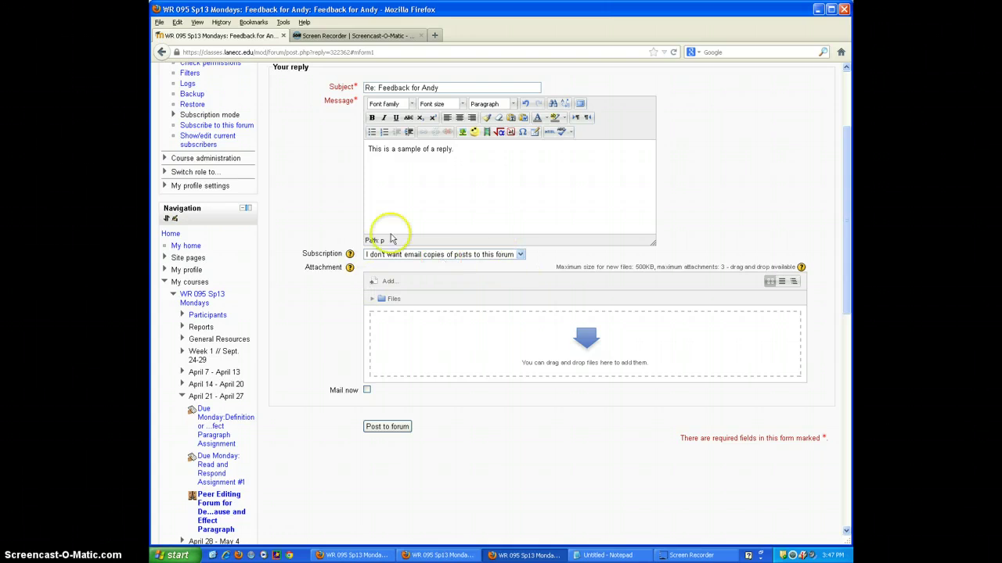
pyautogui.click(399, 427)
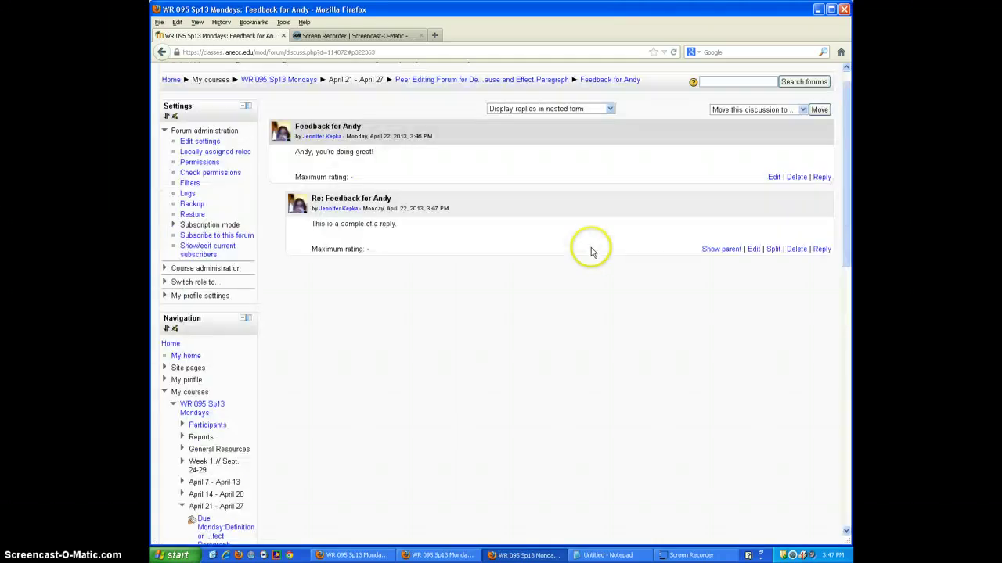
pyautogui.scroll(1, 590, 250)
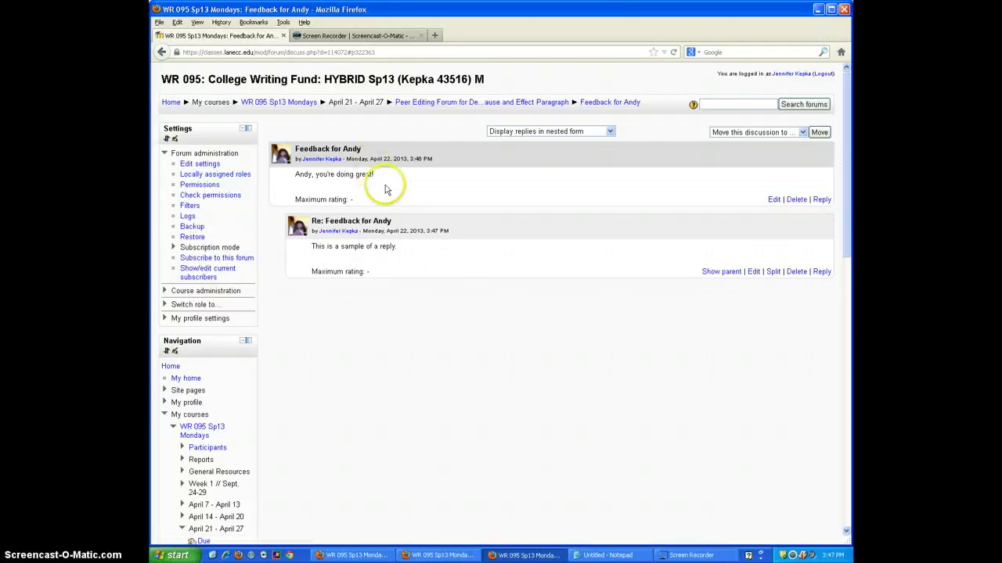
# Go back to the peer editing forum and verify the feedback discussion now shows 1 reply
pyautogui.click(516, 108)
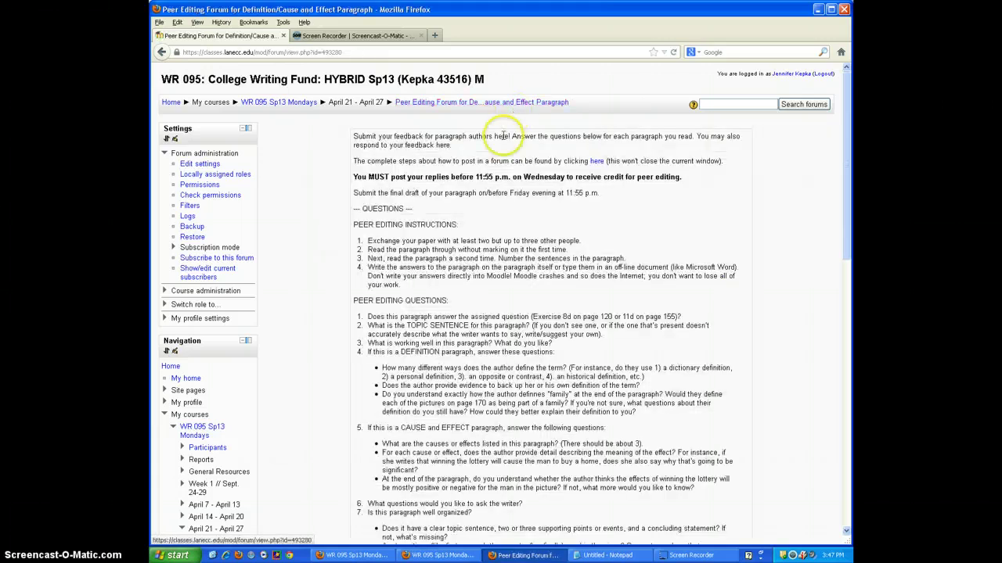
pyautogui.scroll(-7, 501, 348)
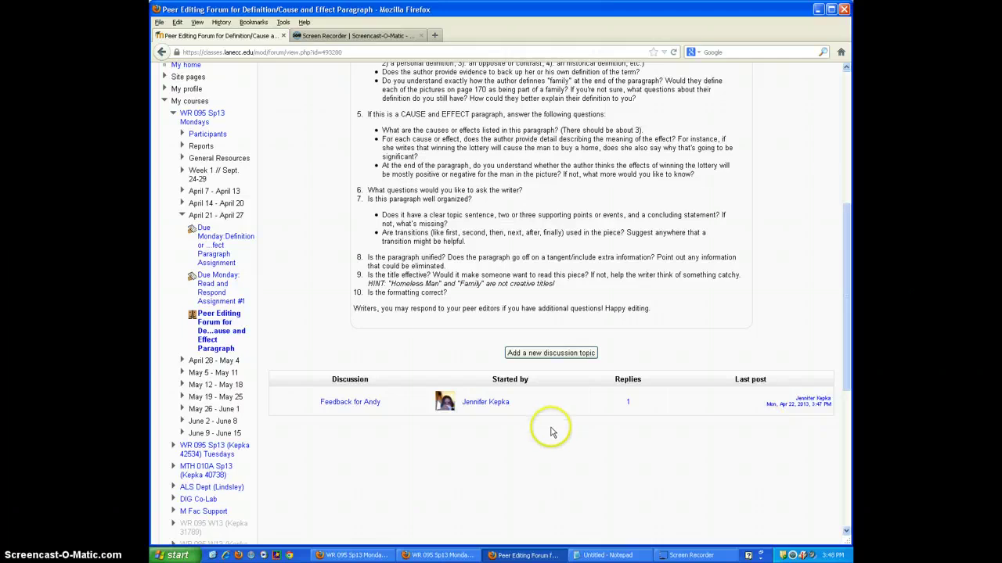
pyautogui.scroll(7, 550, 432)
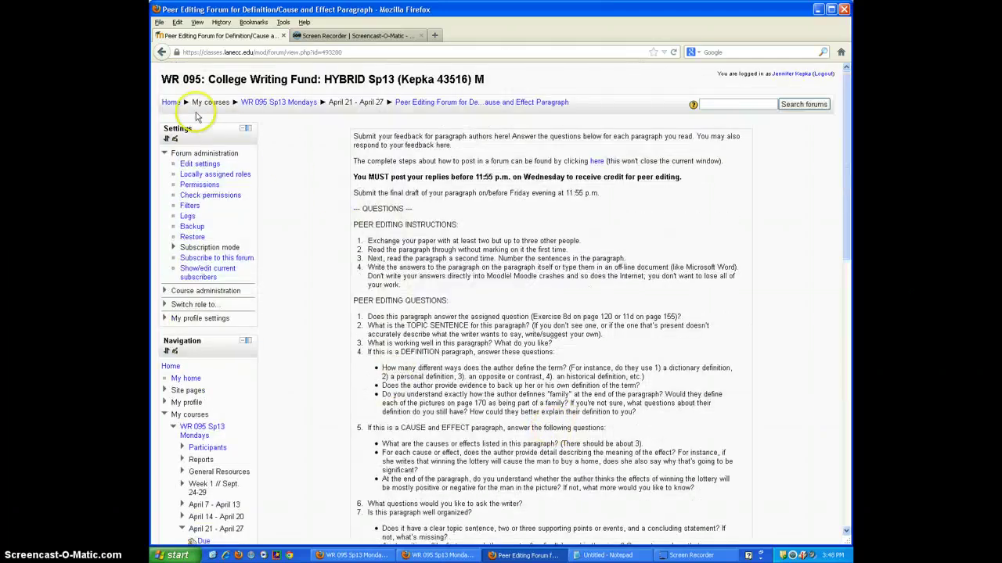
# Confirm in the WR 095 Sp13 Mondays Forums list that the peer editing forum is unsubscribed
pyautogui.click(273, 103)
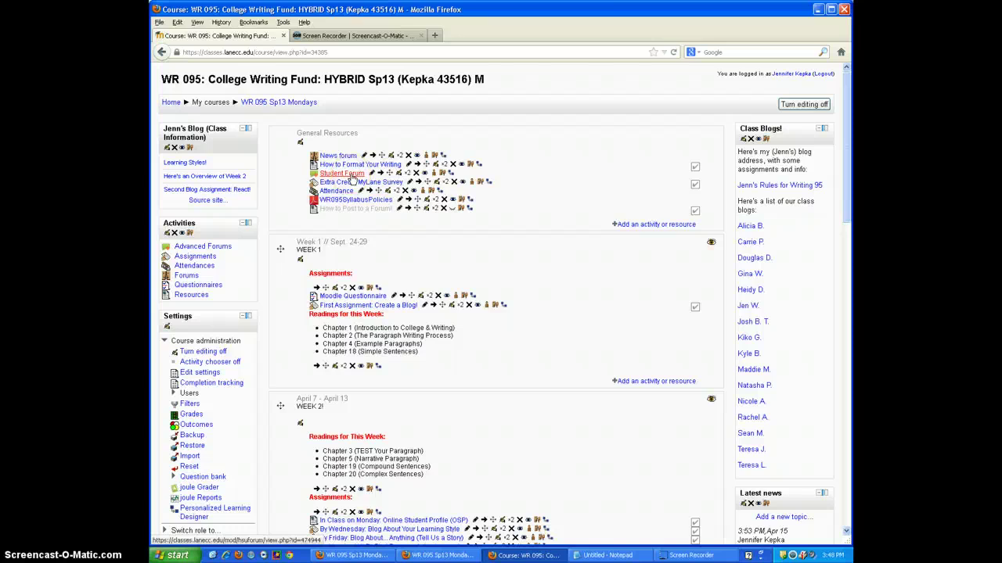
pyautogui.click(188, 276)
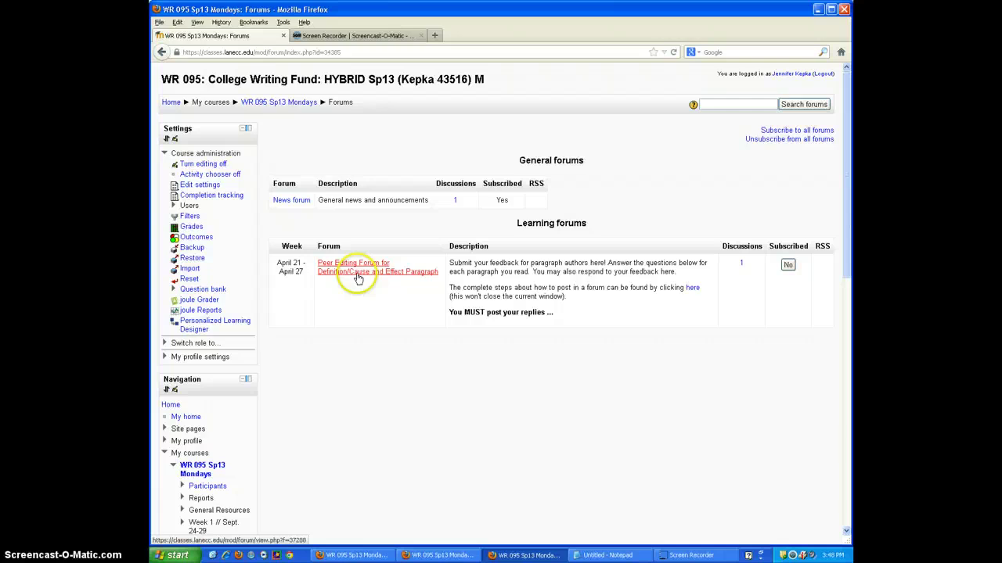
pyautogui.click(354, 280)
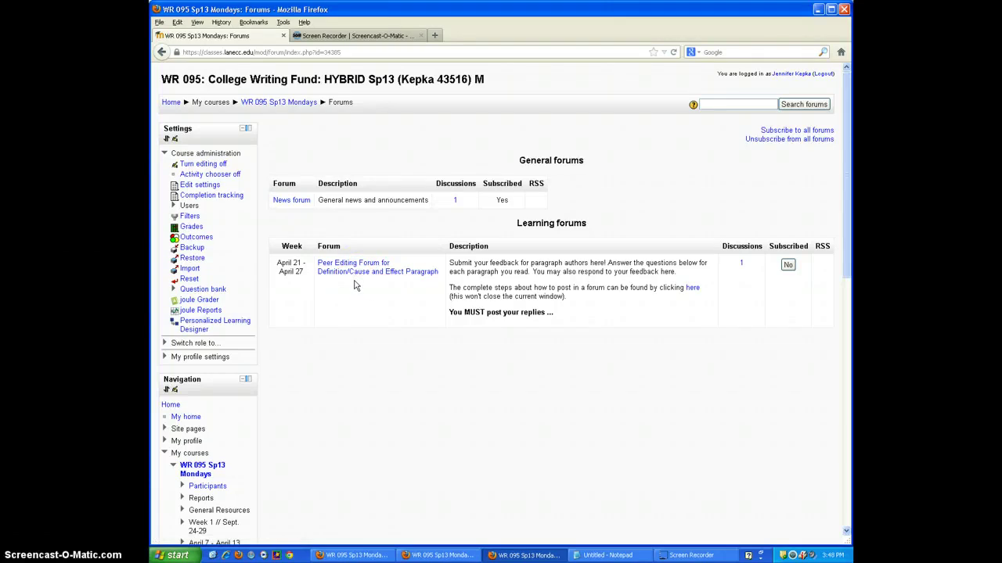
pyautogui.click(788, 266)
pyautogui.click(788, 267)
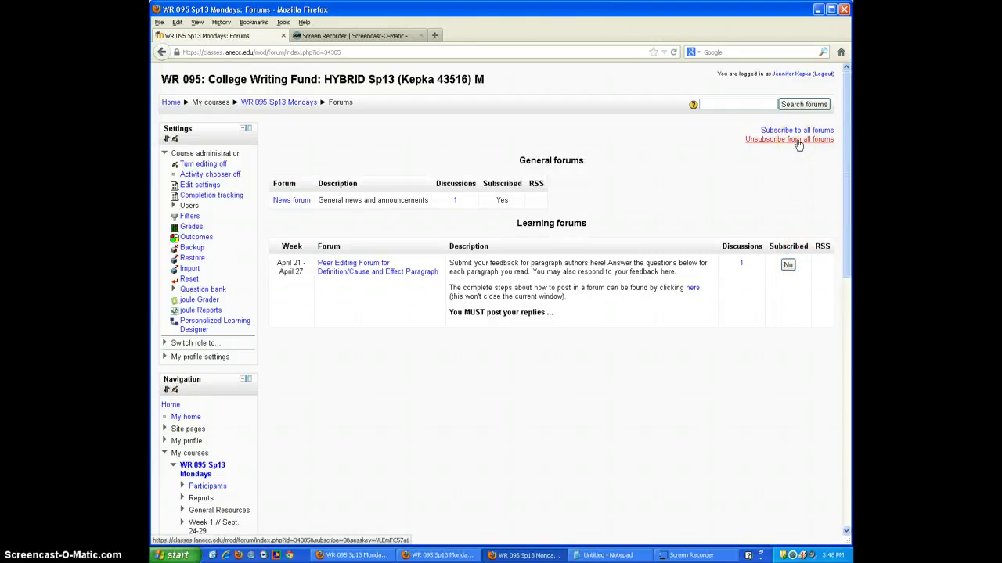
pyautogui.click(285, 102)
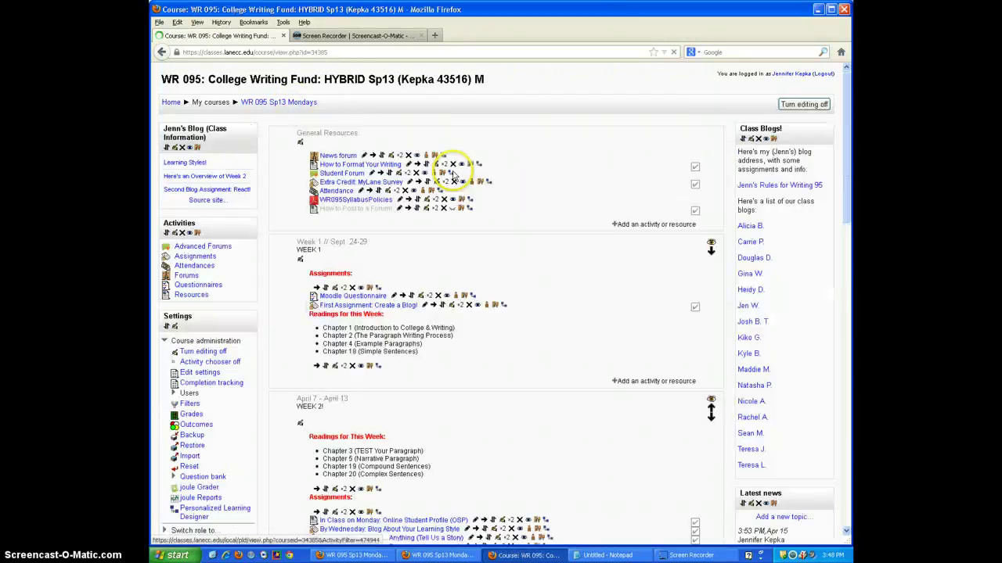